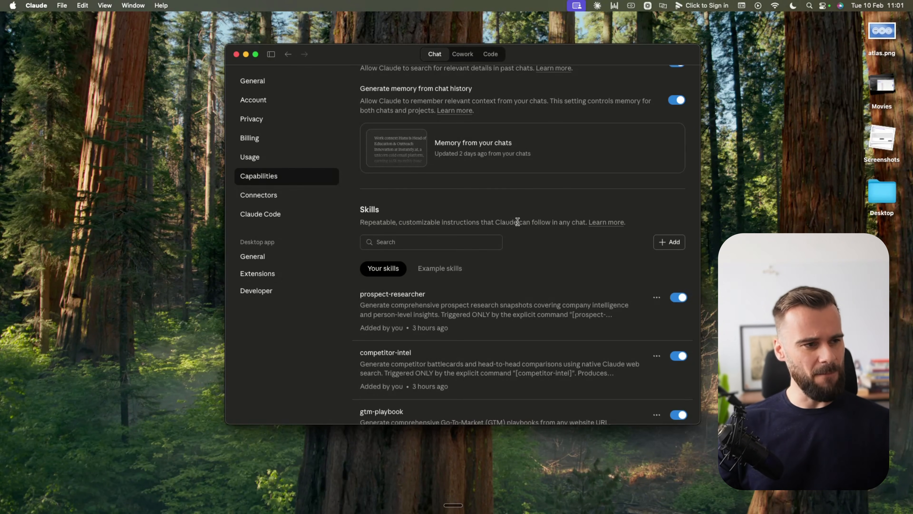
# Step: Upload competitor-intel-SKILL.md from Downloads as a skill, replacing the existing competitor-intel skill
pyautogui.scroll(4, 518, 221)
pyautogui.scroll(-7, 452, 174)
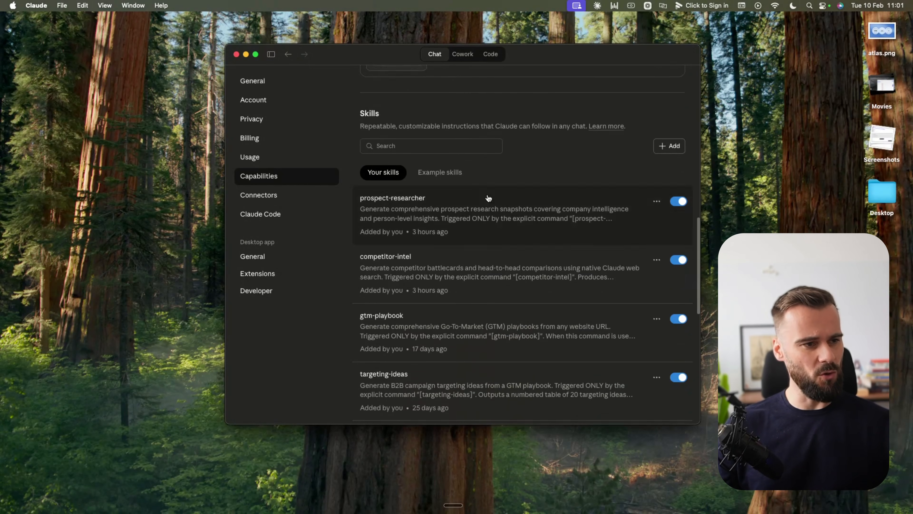
pyautogui.click(666, 138)
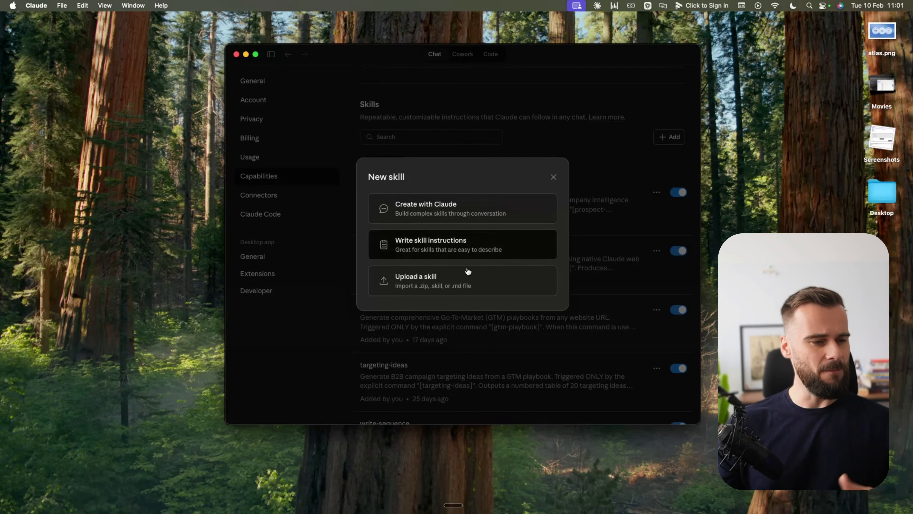
pyautogui.click(469, 283)
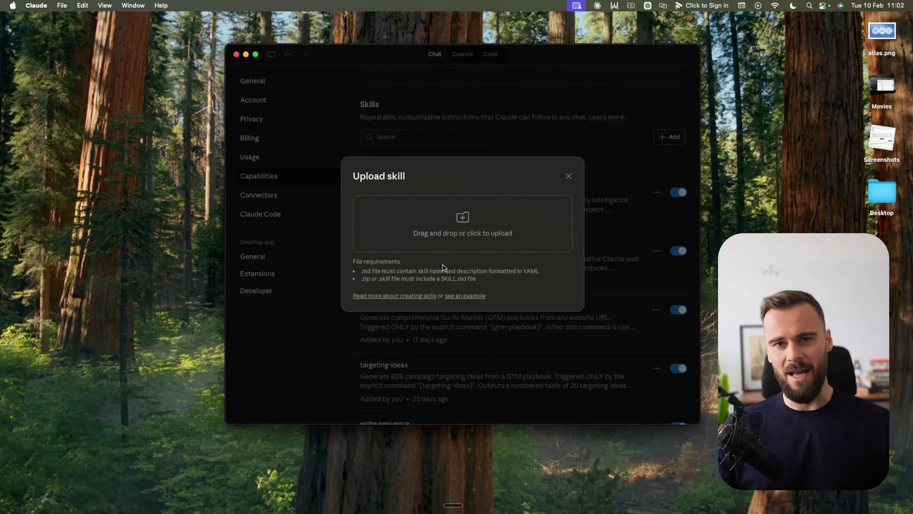
pyautogui.click(448, 233)
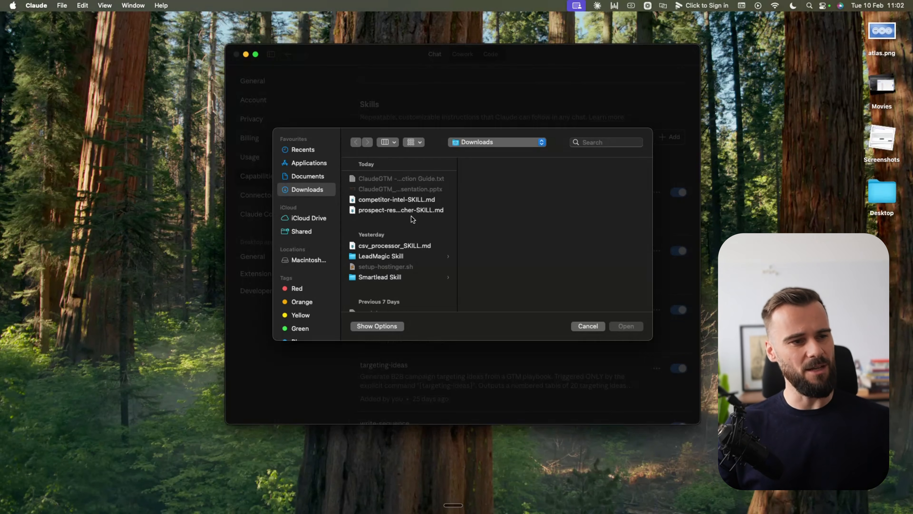
pyautogui.click(396, 201)
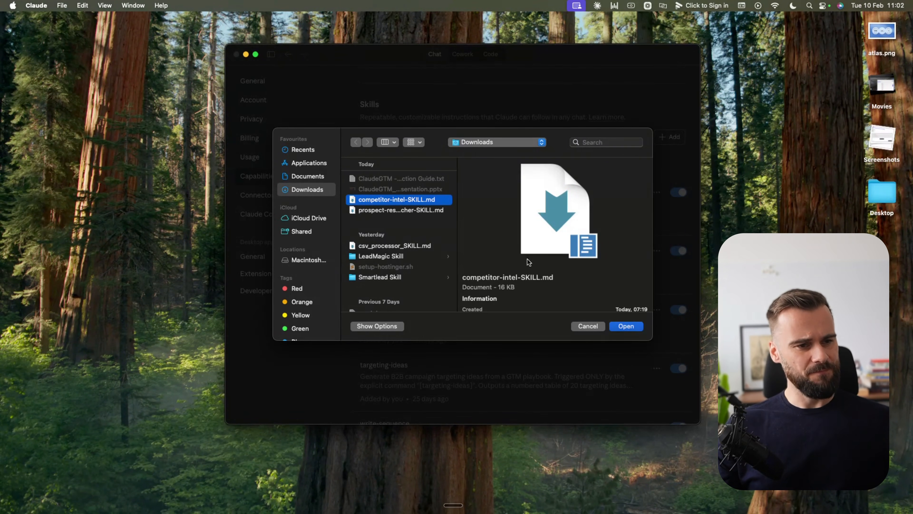
pyautogui.click(620, 327)
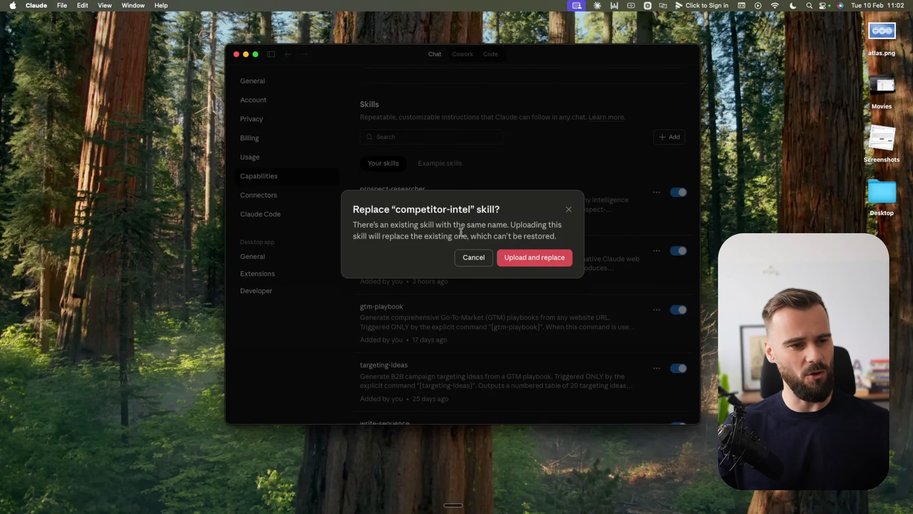
pyautogui.click(520, 259)
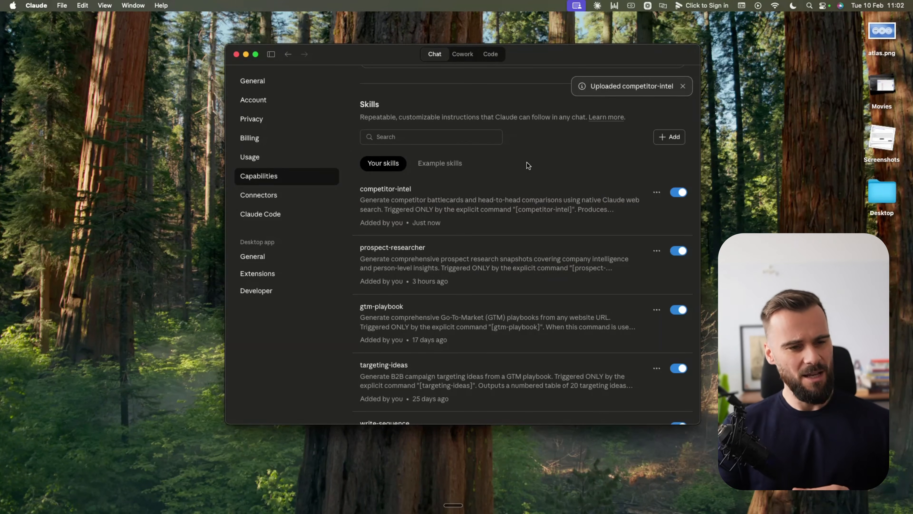
# Step: Open the competitor-intel skill in source view and examine its Critical Reminders and Source Priority headings
pyautogui.click(522, 207)
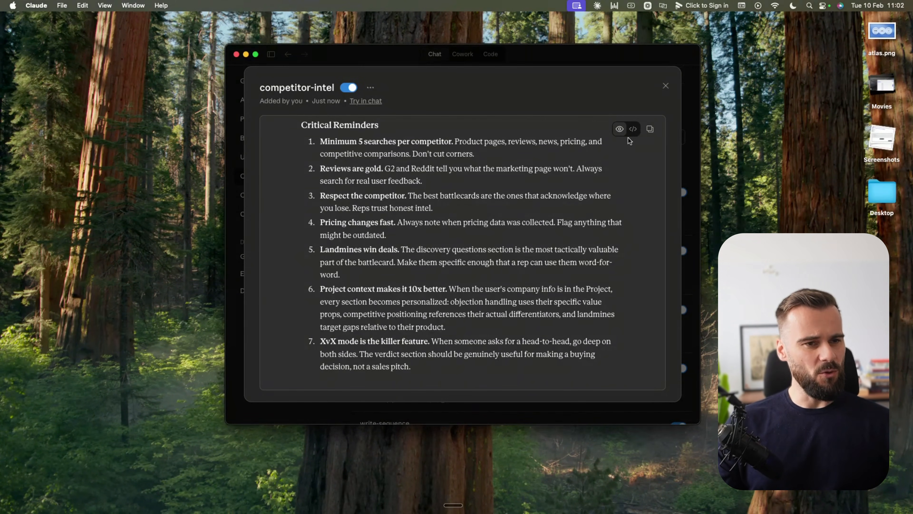
pyautogui.click(633, 130)
pyautogui.scroll(5, 410, 172)
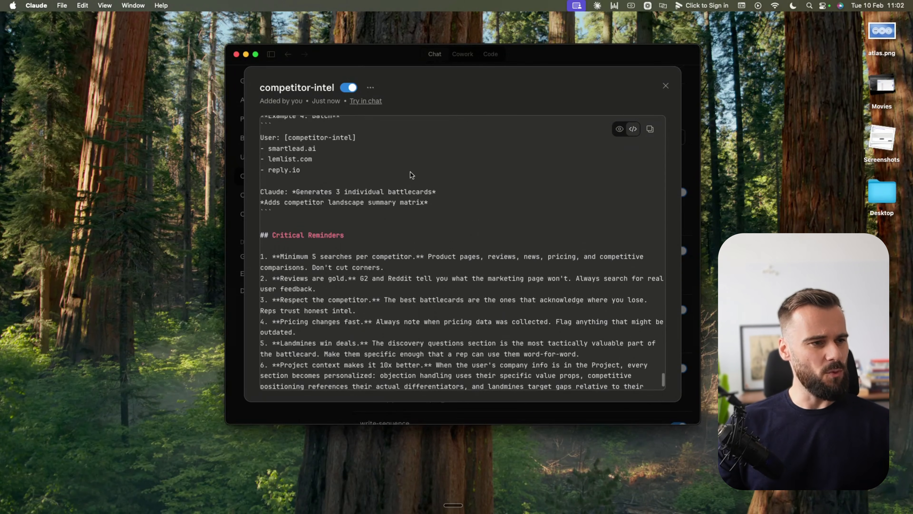
pyautogui.scroll(-5, 411, 172)
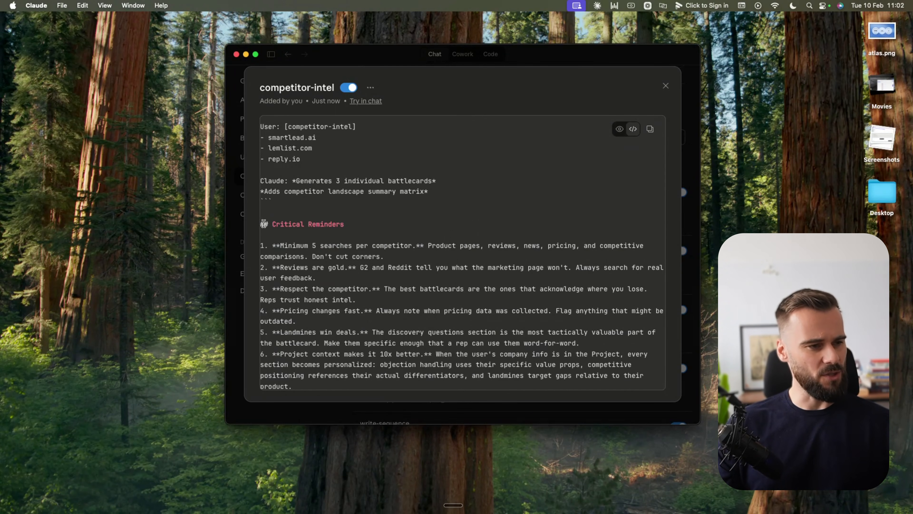
pyautogui.moveTo(262, 223); pyautogui.dragTo(281, 224)
pyautogui.click(342, 226)
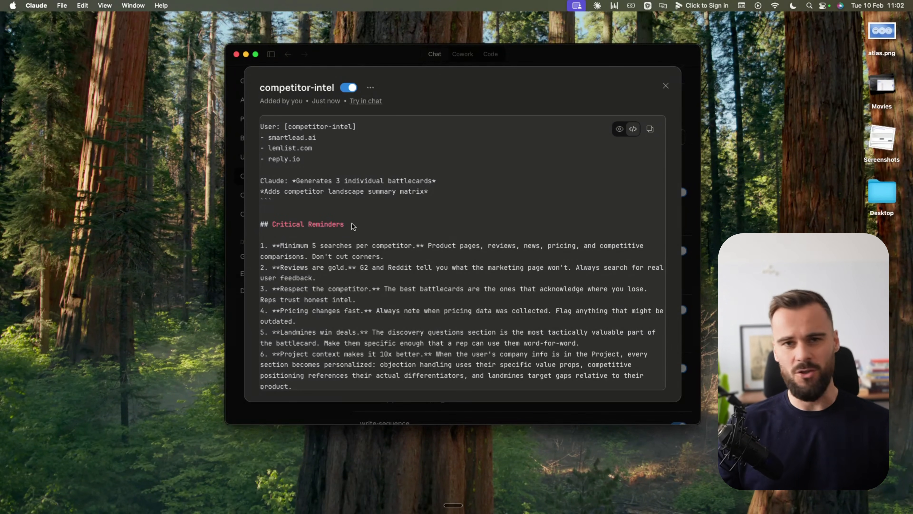
pyautogui.scroll(-10, 312, 222)
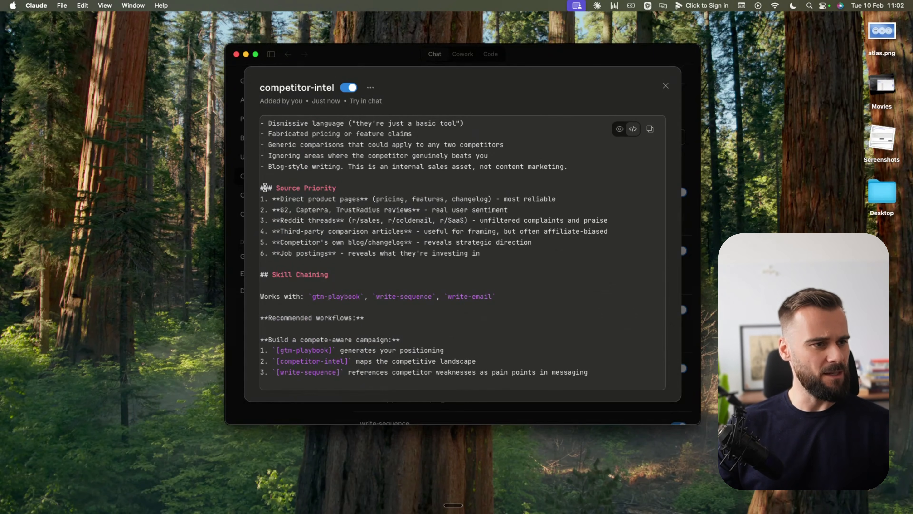
pyautogui.moveTo(265, 187); pyautogui.dragTo(348, 201)
pyautogui.click(320, 189)
pyautogui.click(309, 190)
pyautogui.click(350, 200)
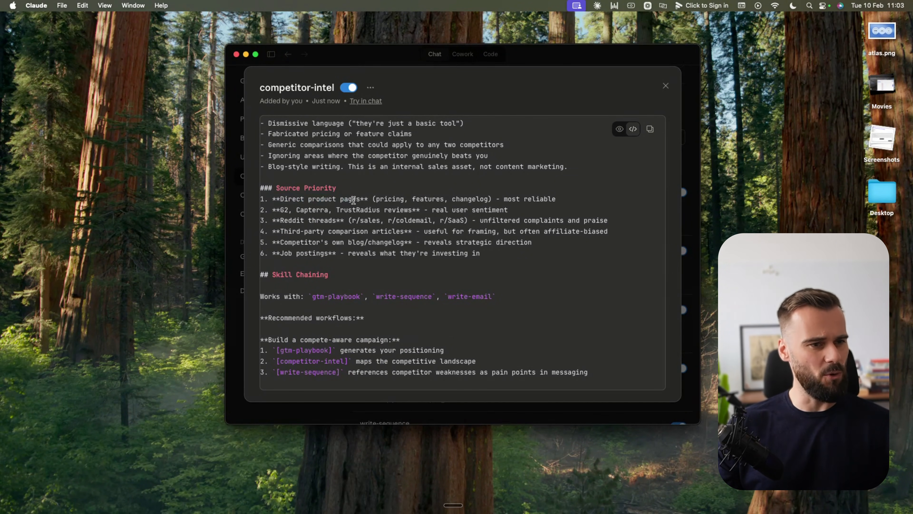
# Step: Review the competitor-intel skill's modes and templates, highlight the trigger command in its description, and close the skill
pyautogui.scroll(10, 319, 201)
pyautogui.scroll(20, 318, 201)
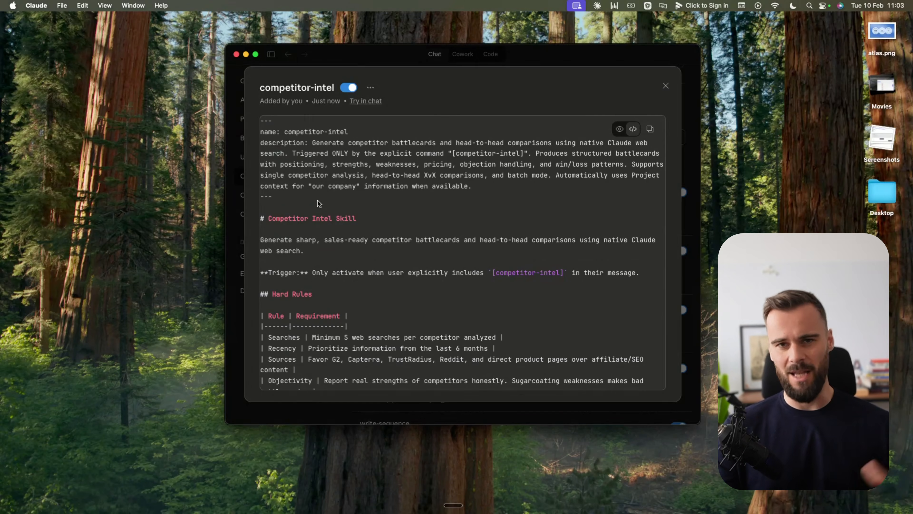
pyautogui.scroll(-3, 369, 200)
pyautogui.scroll(-20, 370, 200)
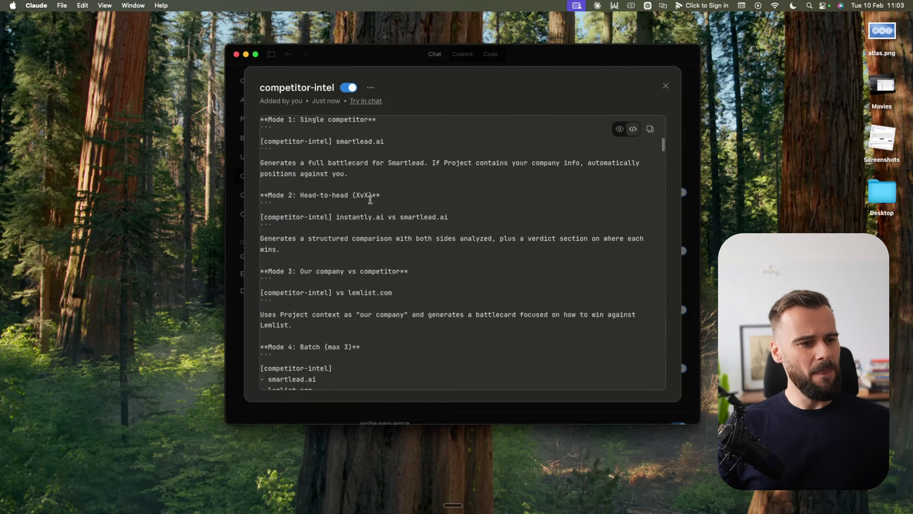
pyautogui.scroll(-20, 369, 200)
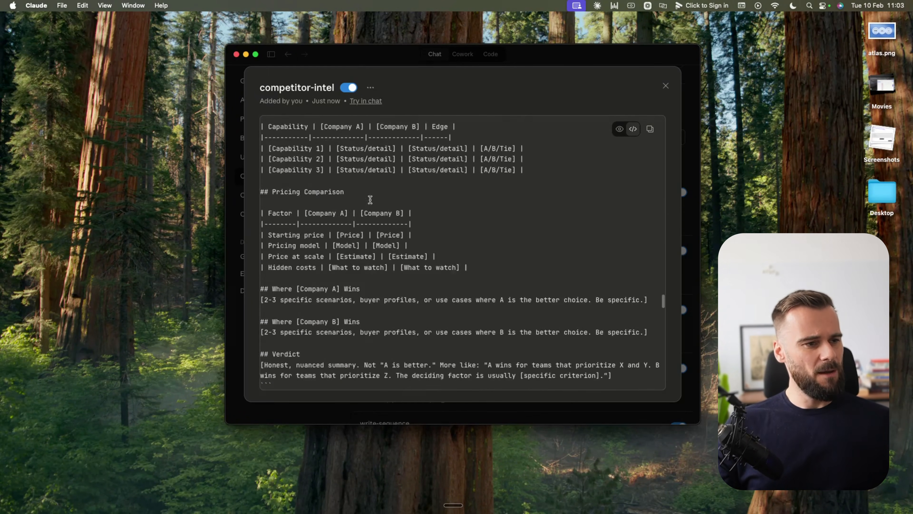
pyautogui.scroll(20, 347, 226)
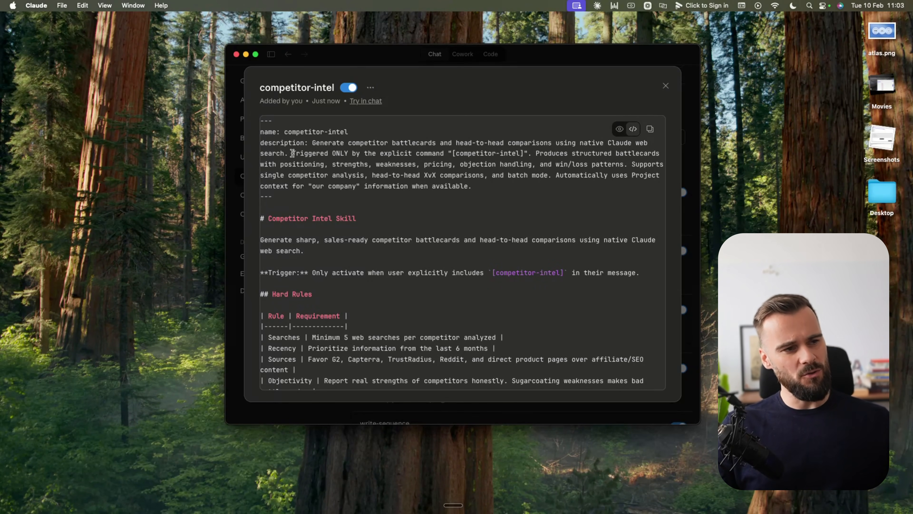
pyautogui.moveTo(295, 153); pyautogui.dragTo(522, 154)
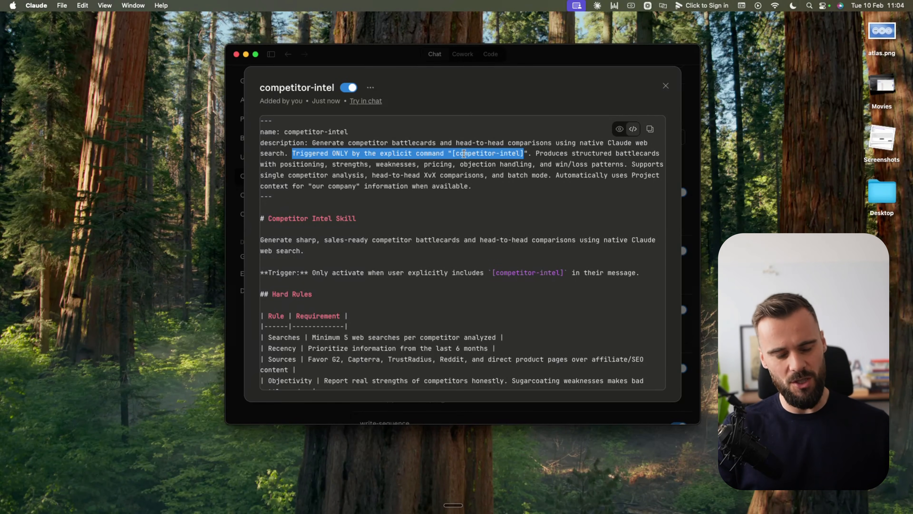
pyautogui.click(664, 87)
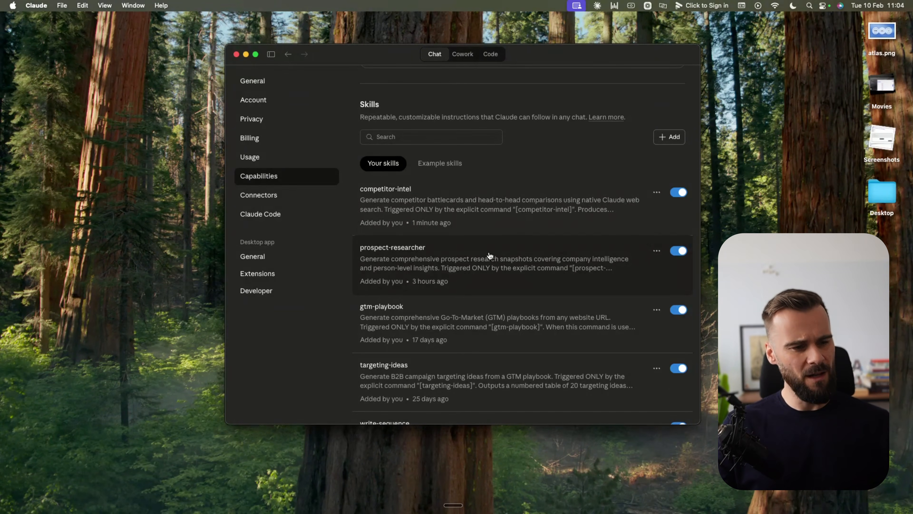
# Step: Open the prospect-researcher skill in source view, highlight its [prospect-research] trigger, and close the skill
pyautogui.scroll(-3, 462, 215)
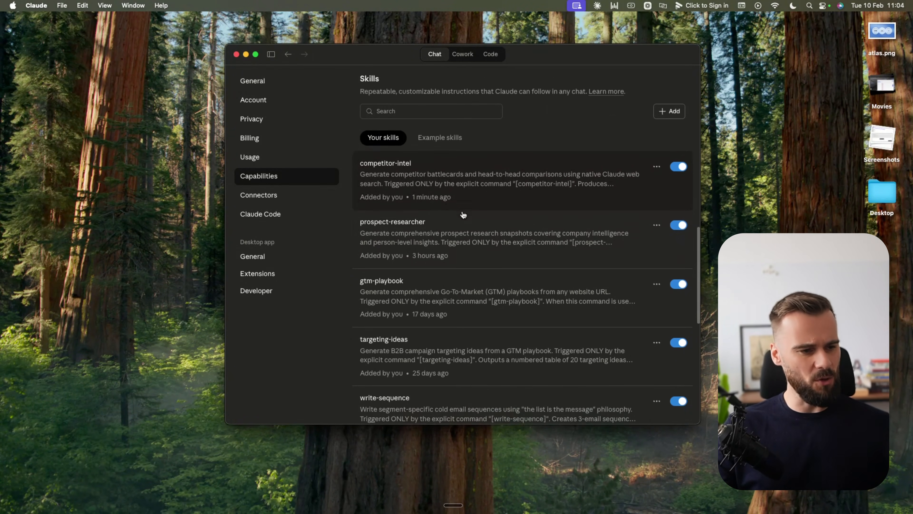
pyautogui.scroll(1, 461, 219)
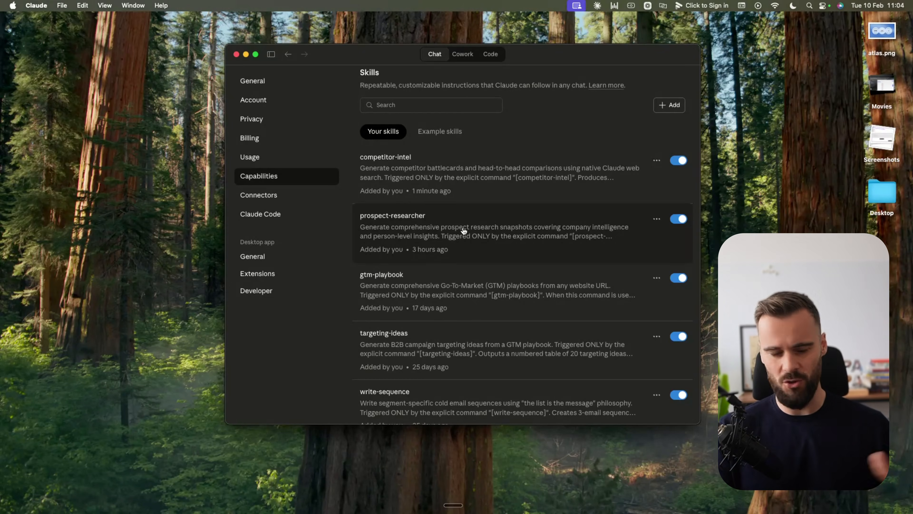
pyautogui.click(469, 227)
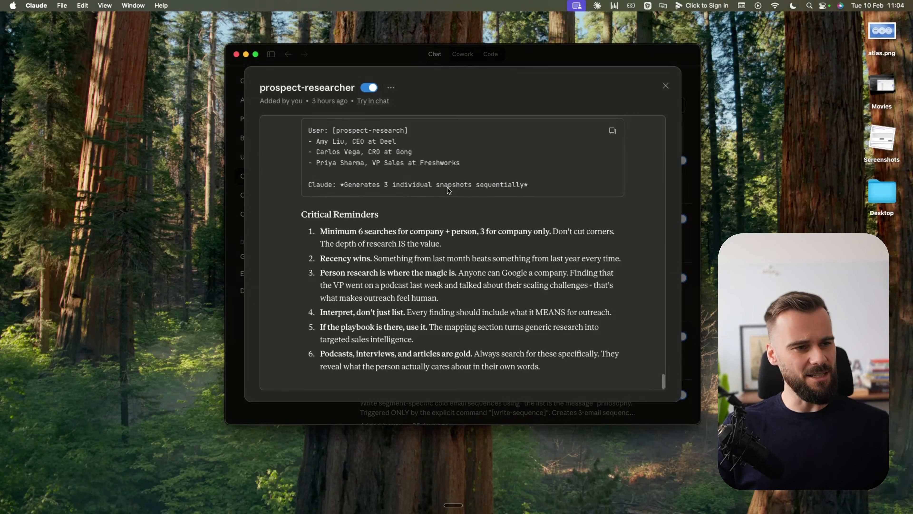
pyautogui.scroll(15, 447, 188)
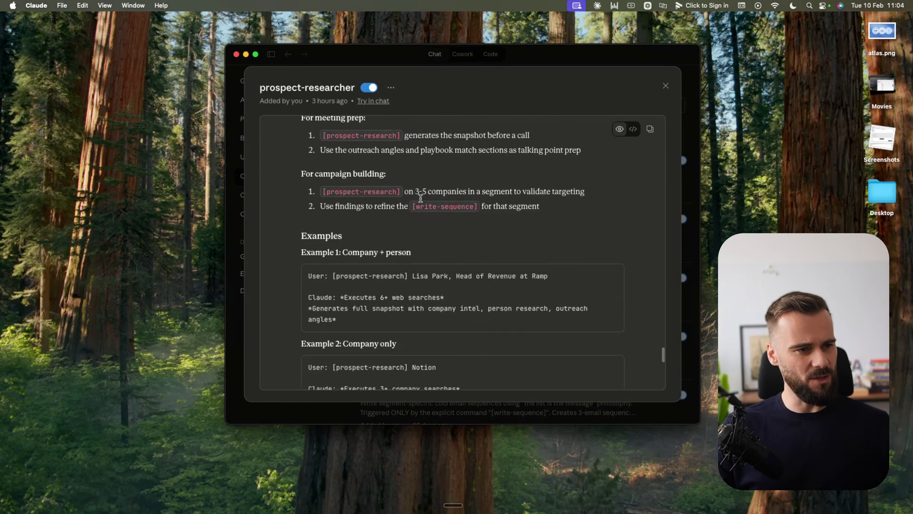
pyautogui.click(633, 130)
pyautogui.scroll(20, 468, 181)
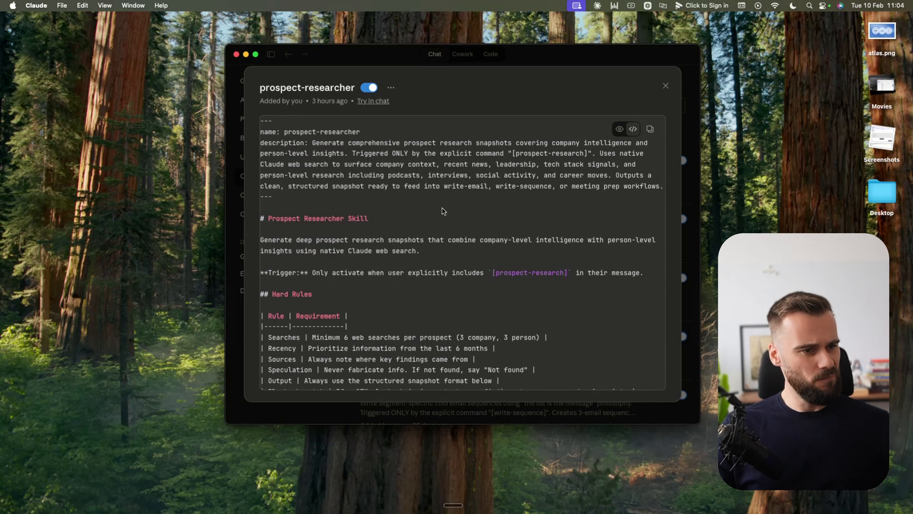
pyautogui.moveTo(492, 273); pyautogui.dragTo(538, 273)
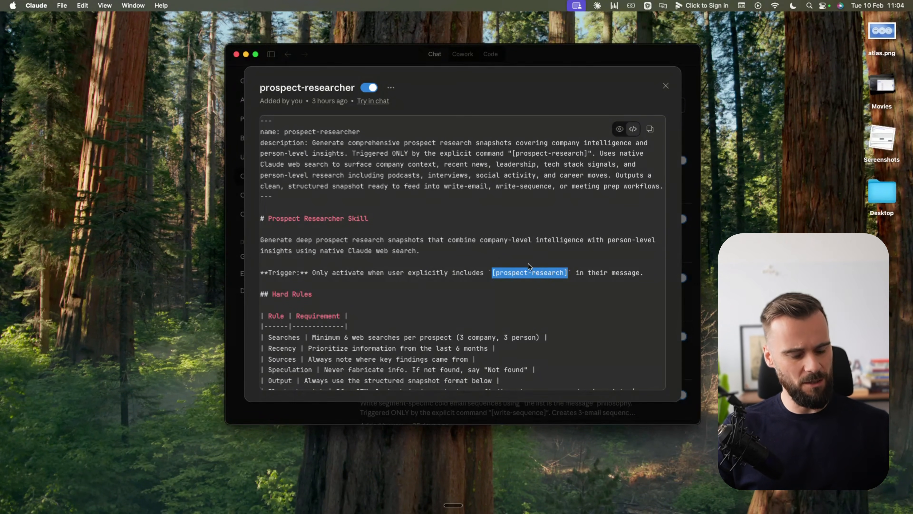
pyautogui.click(665, 86)
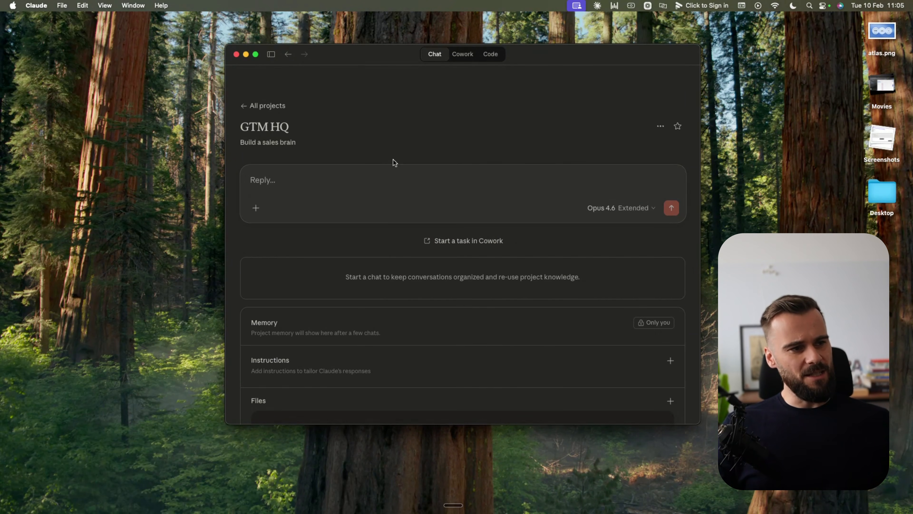
# Step: In the GTM HQ project, send a [prospect-research] prompt with the prospect's LinkedIn profile URL
pyautogui.write('[prospect-research]')
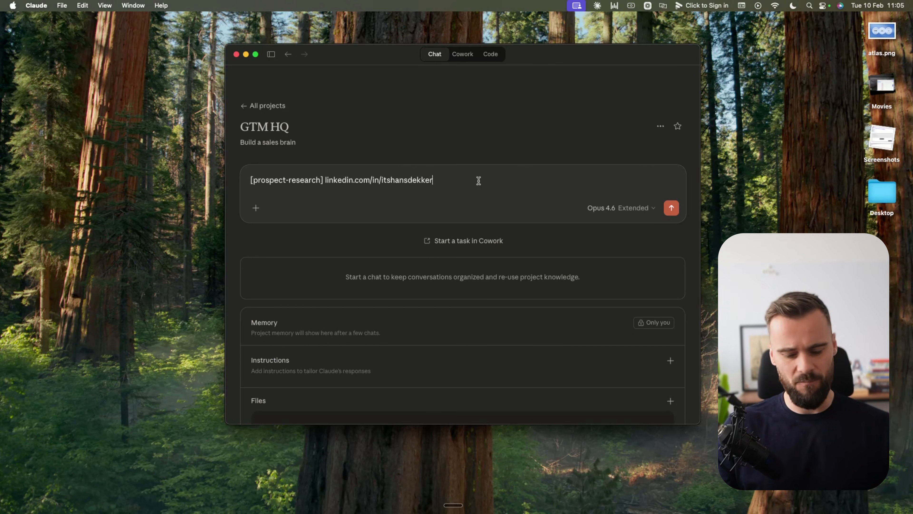
pyautogui.press('Return')
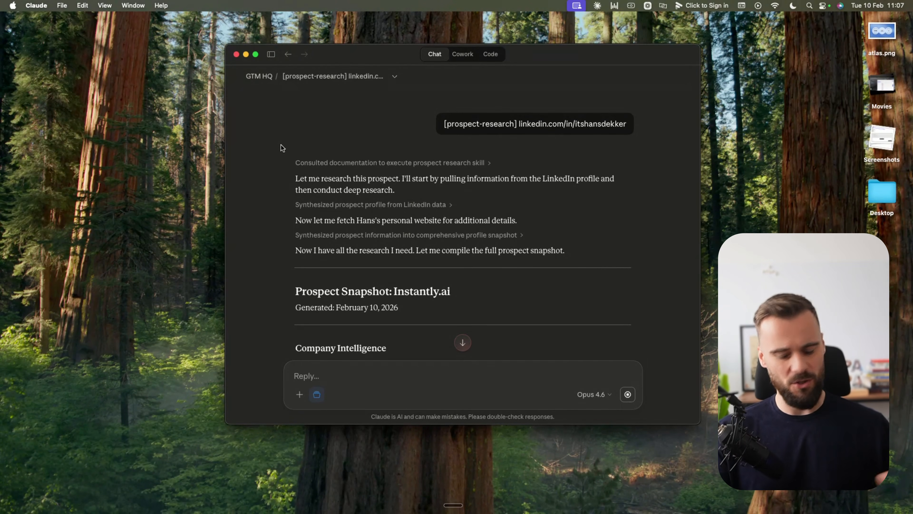
# Step: Examine the generated prospect snapshot, including the company overview, recent activity and hiring signals
pyautogui.scroll(-5, 282, 148)
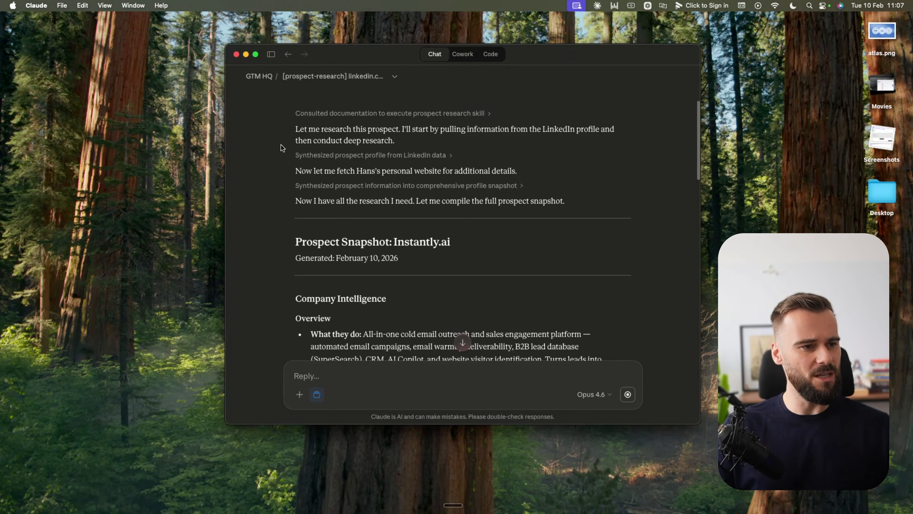
pyautogui.scroll(-10, 282, 147)
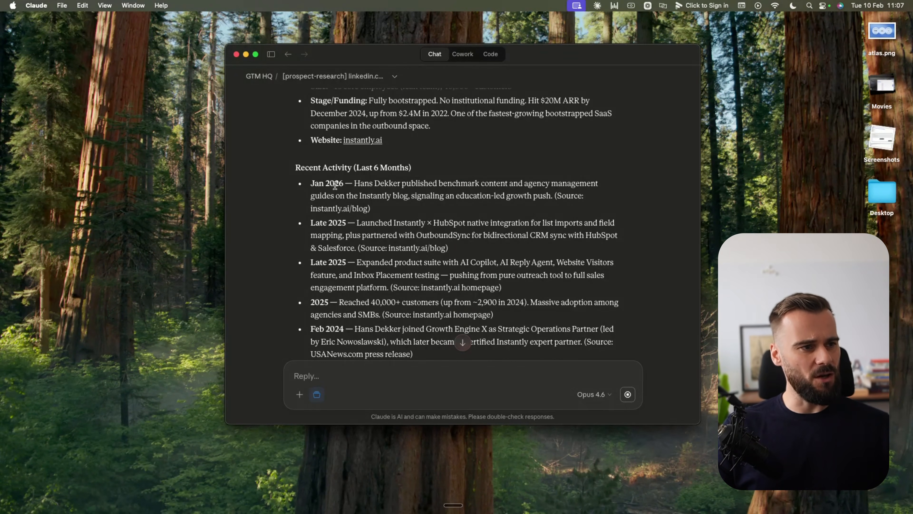
pyautogui.scroll(9, 334, 185)
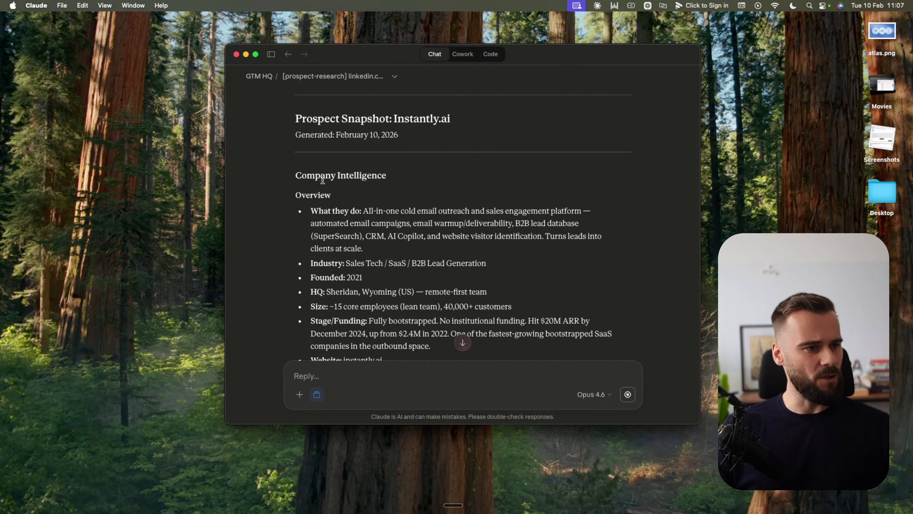
pyautogui.scroll(-2, 323, 180)
pyautogui.scroll(-7, 322, 180)
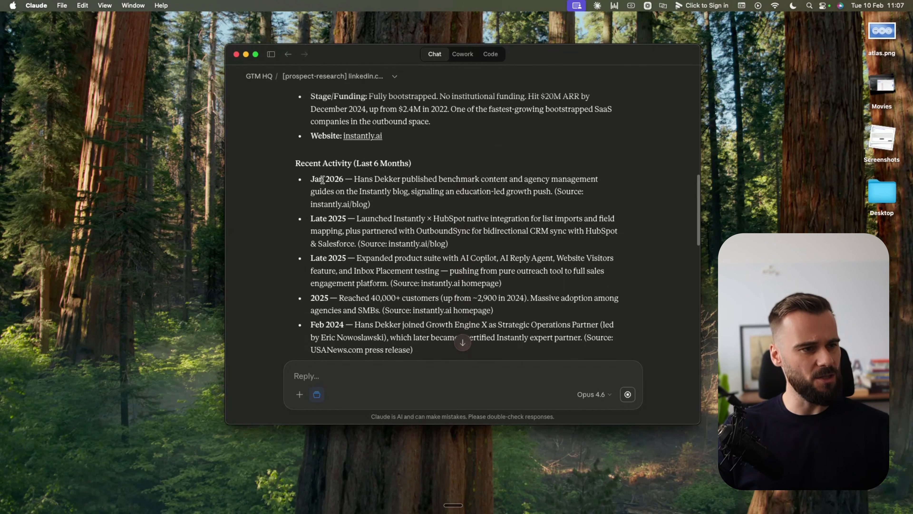
pyautogui.scroll(-3, 323, 178)
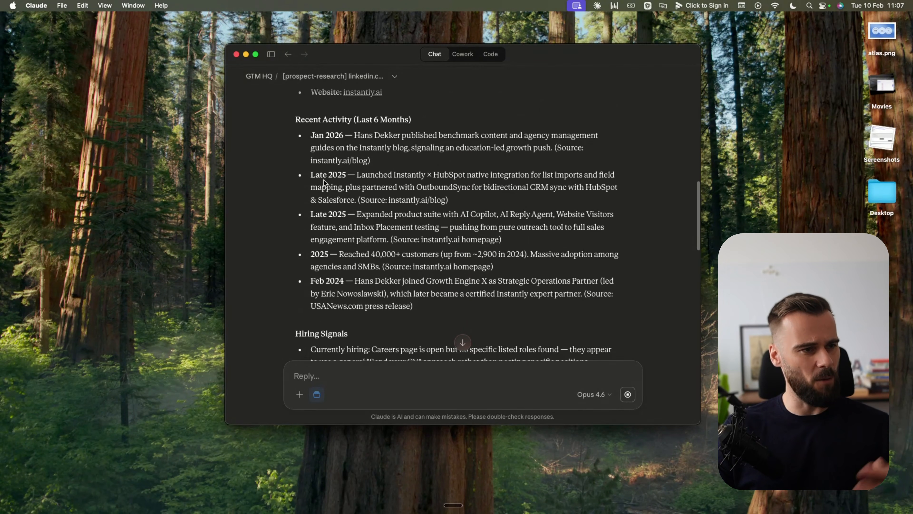
pyautogui.scroll(8, 324, 179)
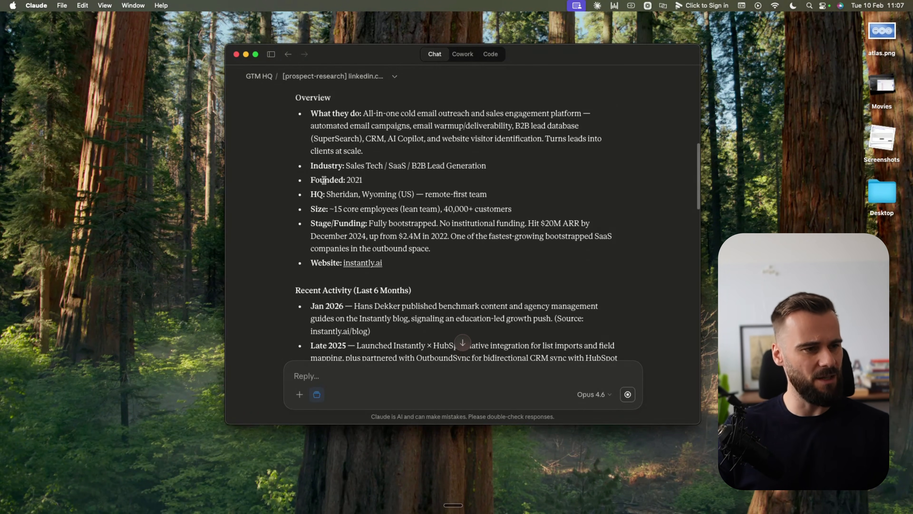
pyautogui.scroll(10, 323, 179)
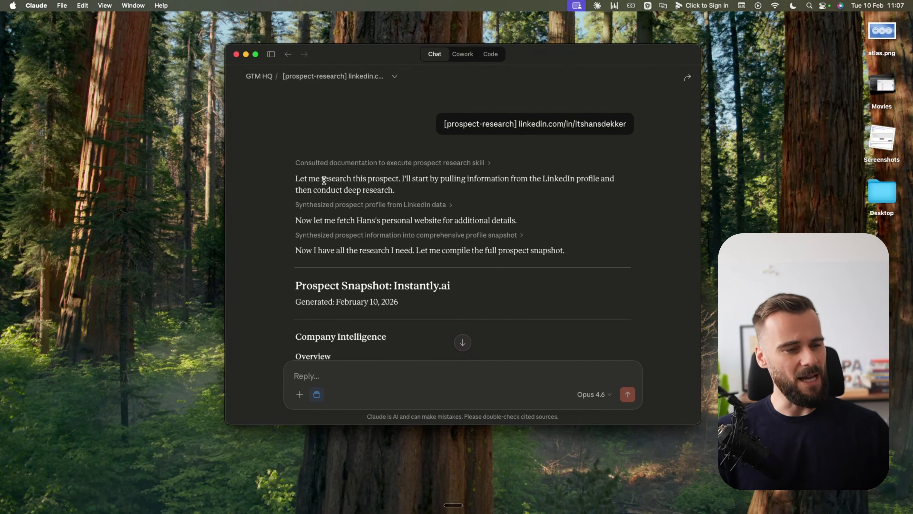
pyautogui.scroll(-20, 324, 179)
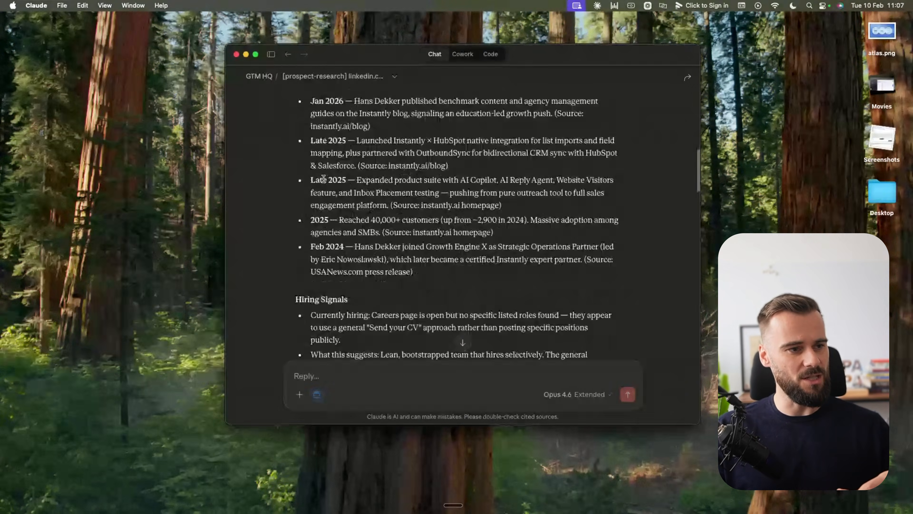
pyautogui.scroll(-5, 324, 179)
pyautogui.scroll(20, 320, 182)
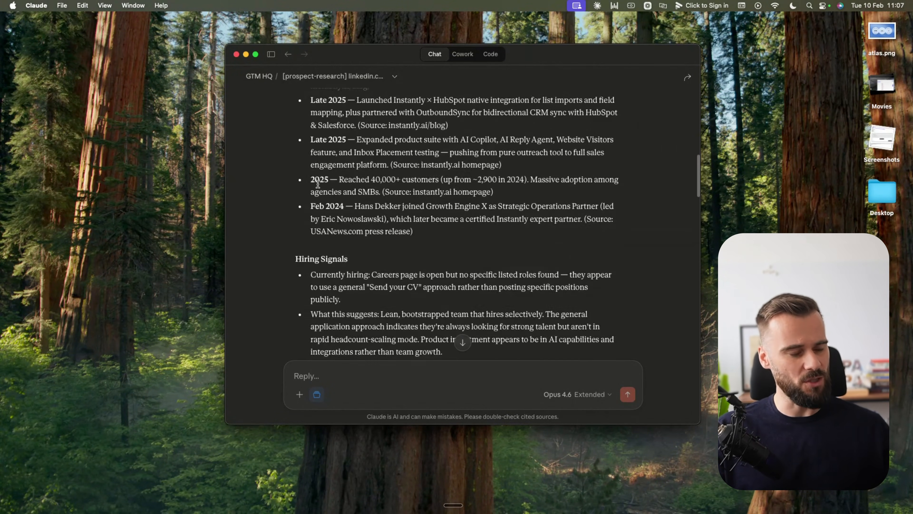
pyautogui.scroll(5, 318, 184)
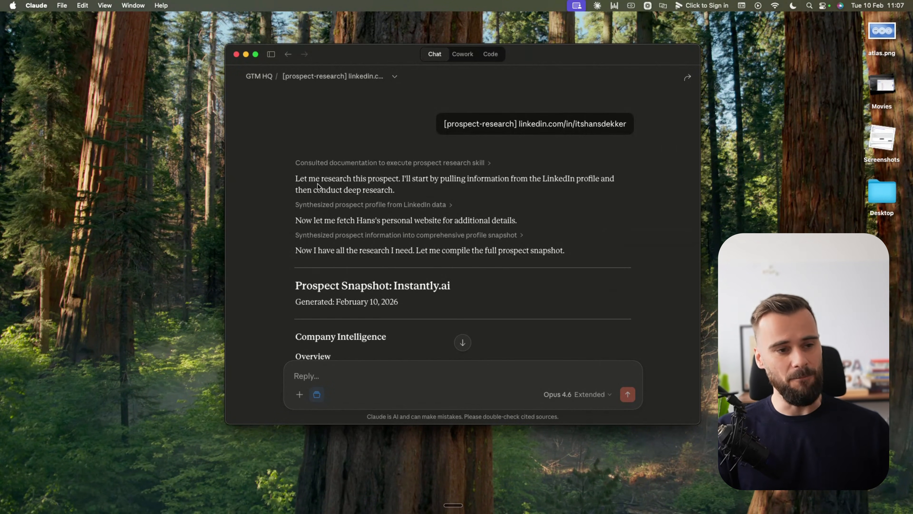